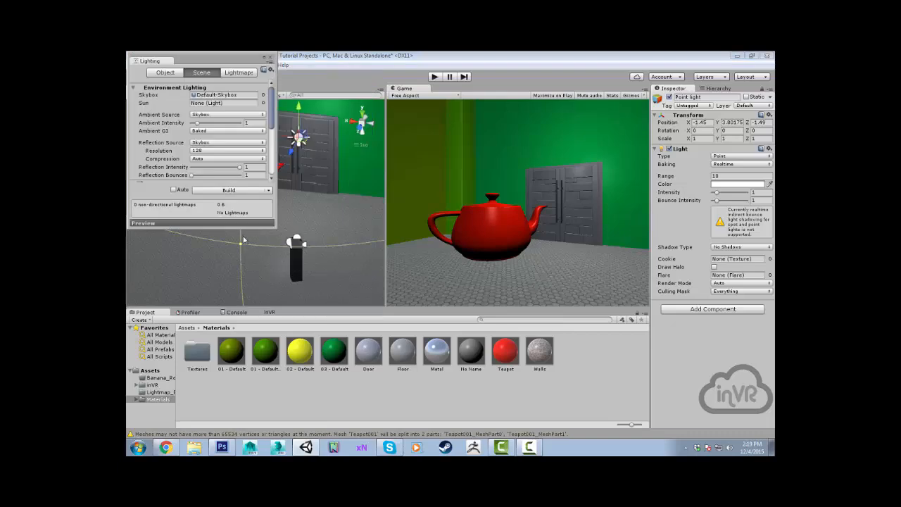
- Dock the Lighting window alongside the Inspector and Hierarchy, and review the available Ambient Source and Ambient GI options
left_click_drag(132, 64, 659, 90)
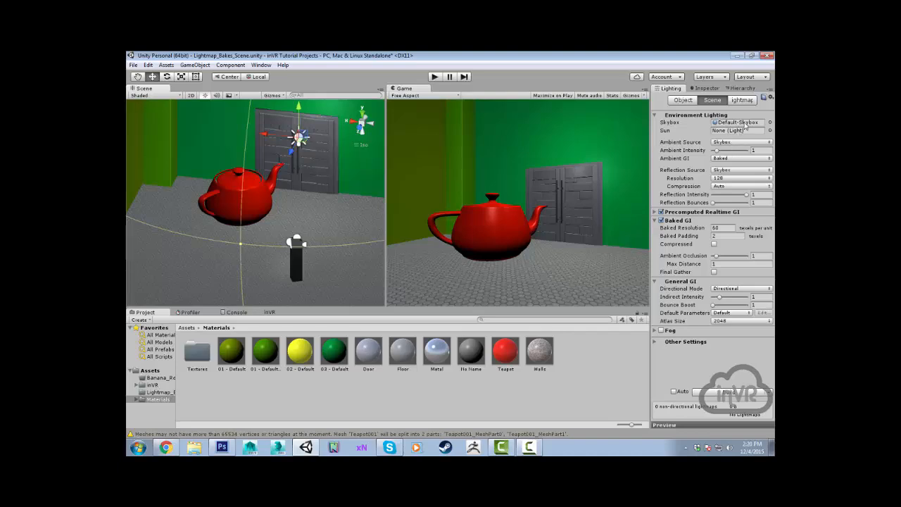
left_click(742, 143)
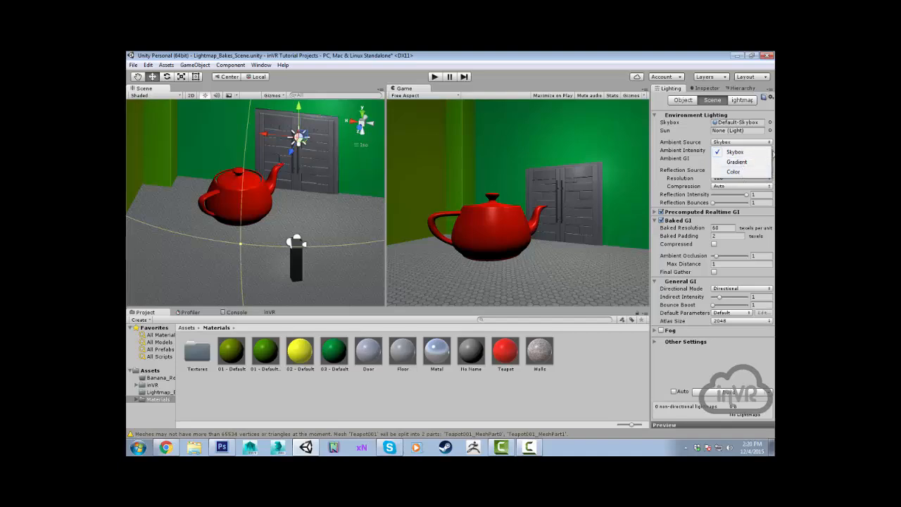
left_click(652, 143)
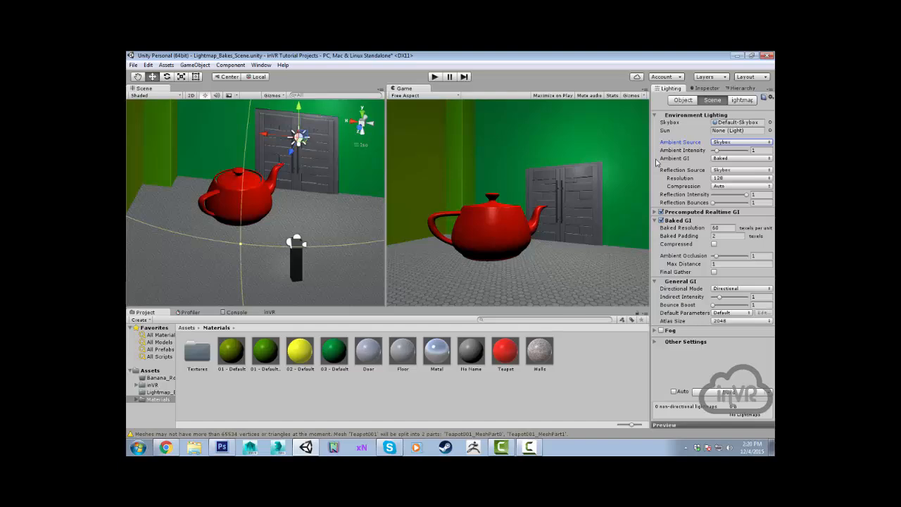
left_click(734, 161)
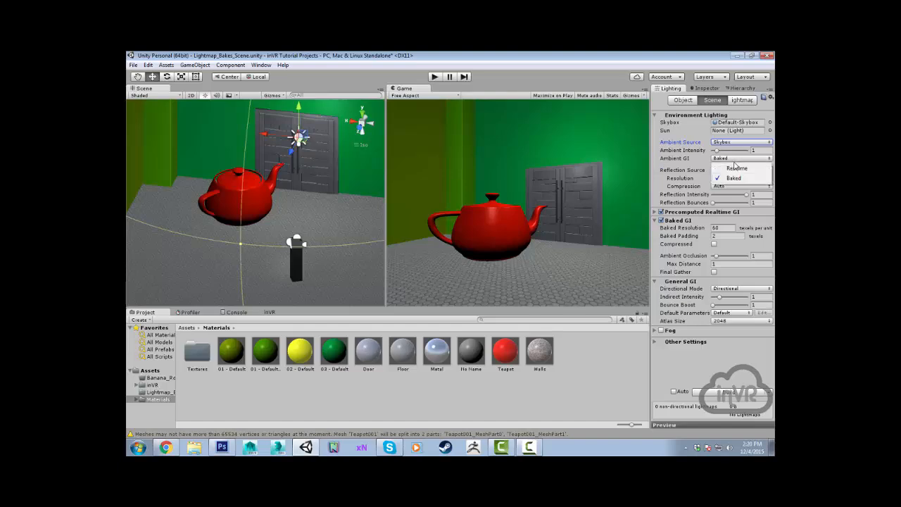
left_click(655, 169)
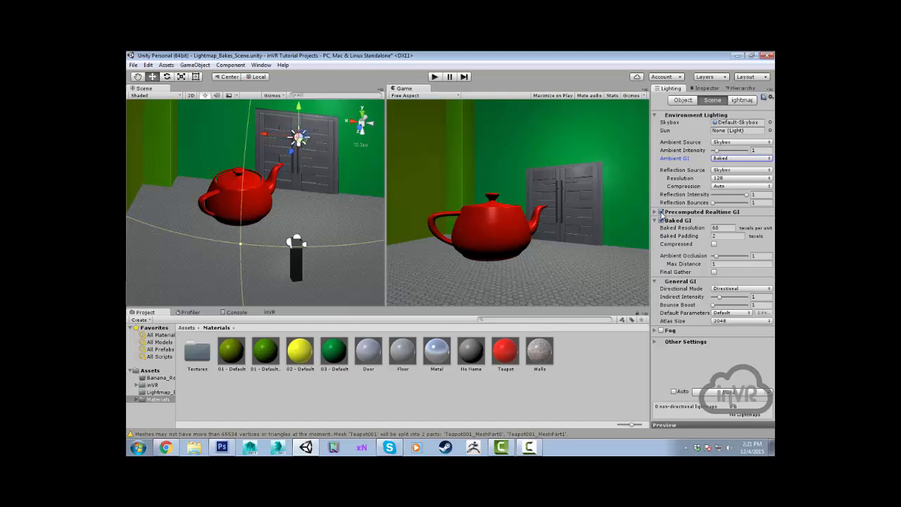
- Disable Precomputed Realtime GI in the scene's lighting settings
left_click(661, 212)
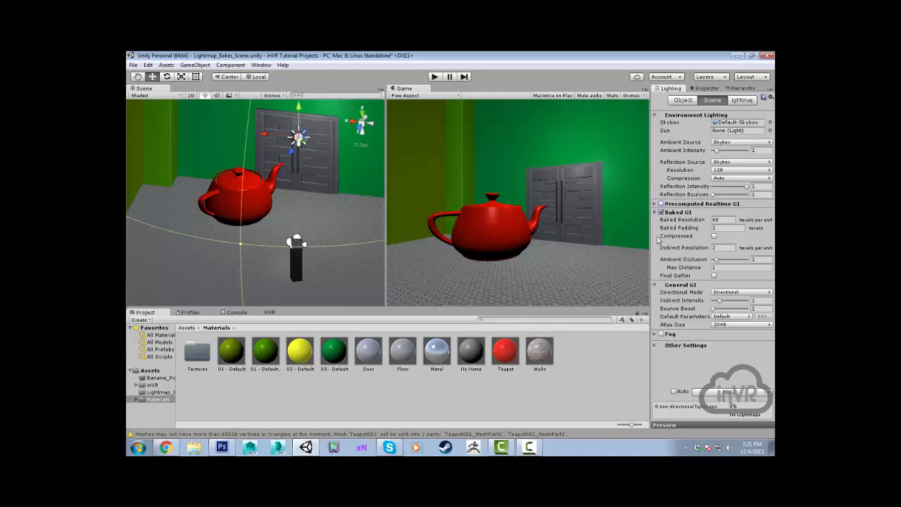
left_click(713, 237)
left_click(713, 236)
left_click(713, 275)
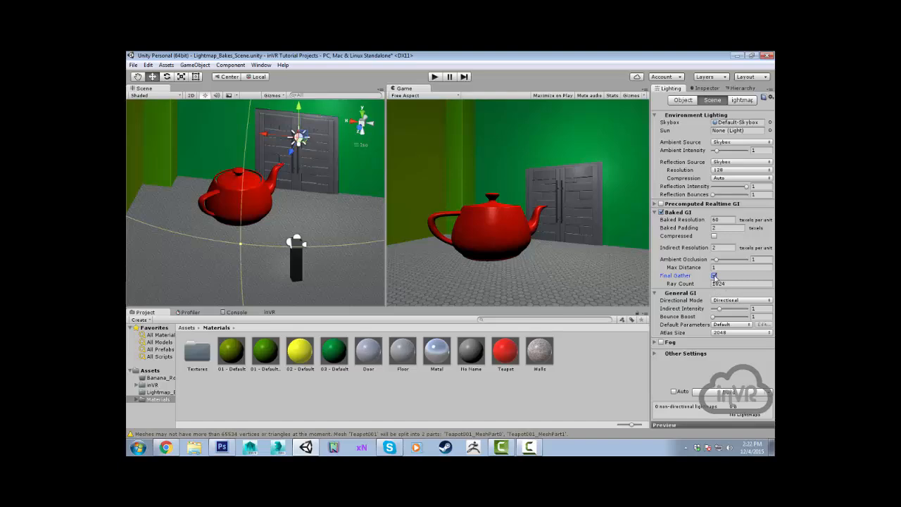
left_click(713, 275)
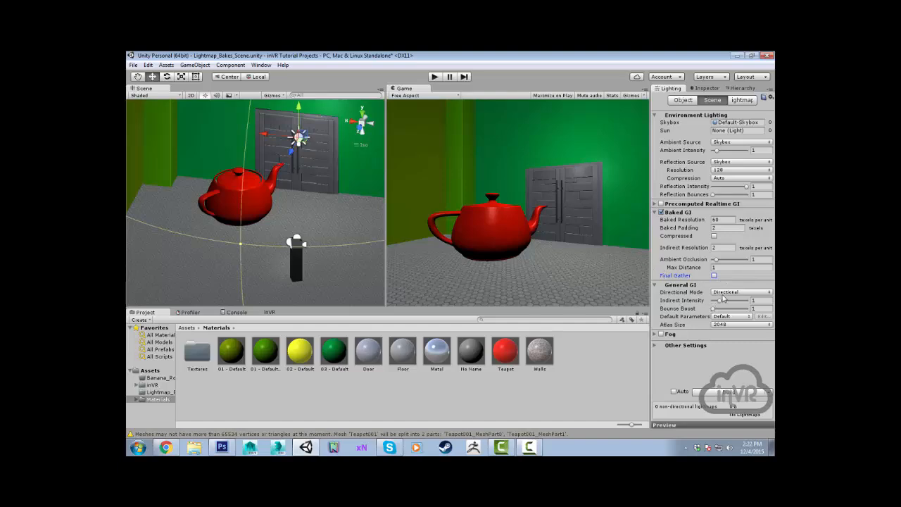
- Set the Directional Mode of General GI to Non-Directional
left_click(751, 292)
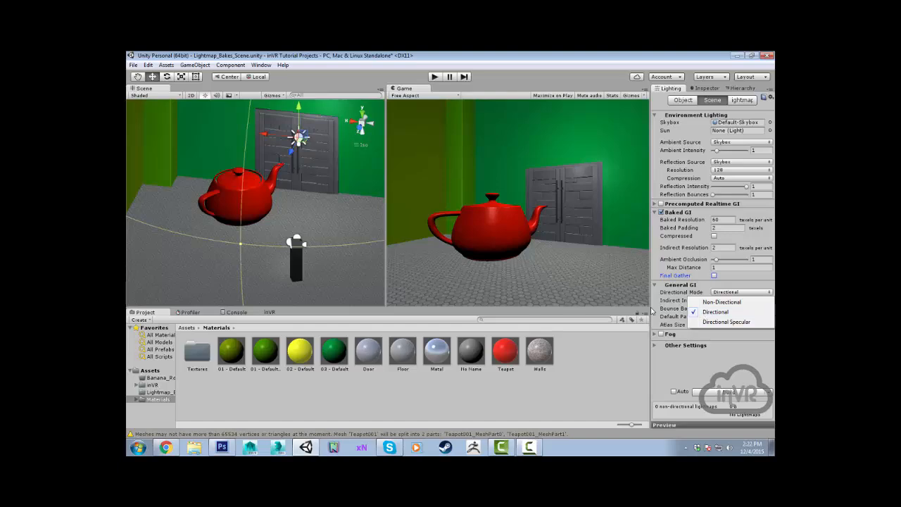
left_click(704, 302)
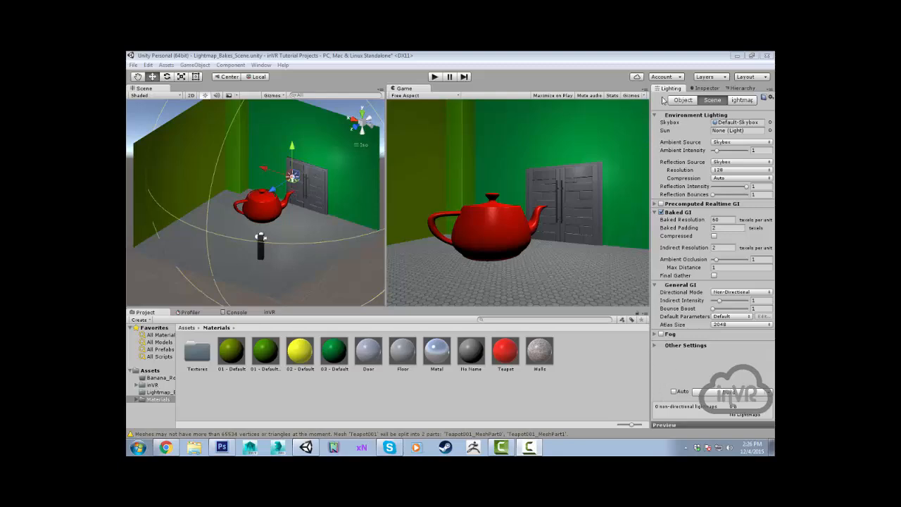
- Mark the Cube, Room, Door, Plane and Teapot objects as Static together with all their children, and review the enabled static flags
left_click(741, 88)
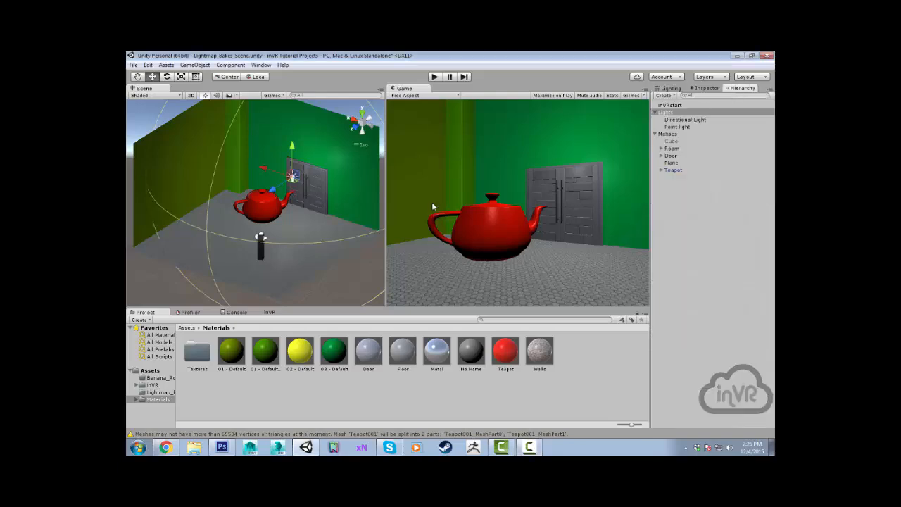
middle_click_drag(332, 190, 345, 205)
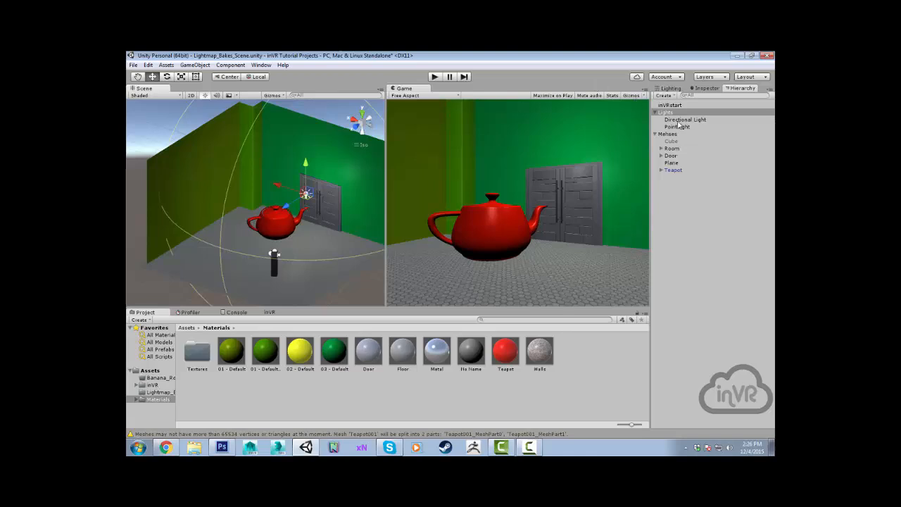
left_click(672, 141)
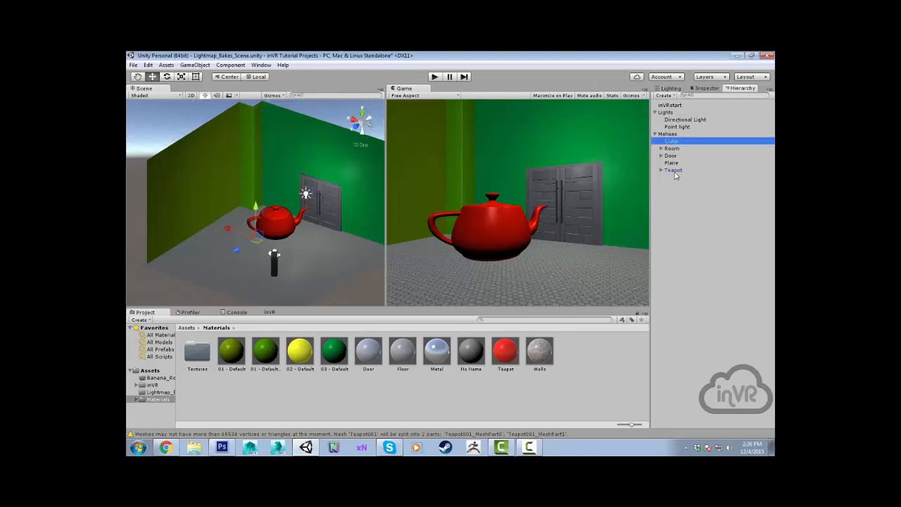
left_click(672, 171, "shift")
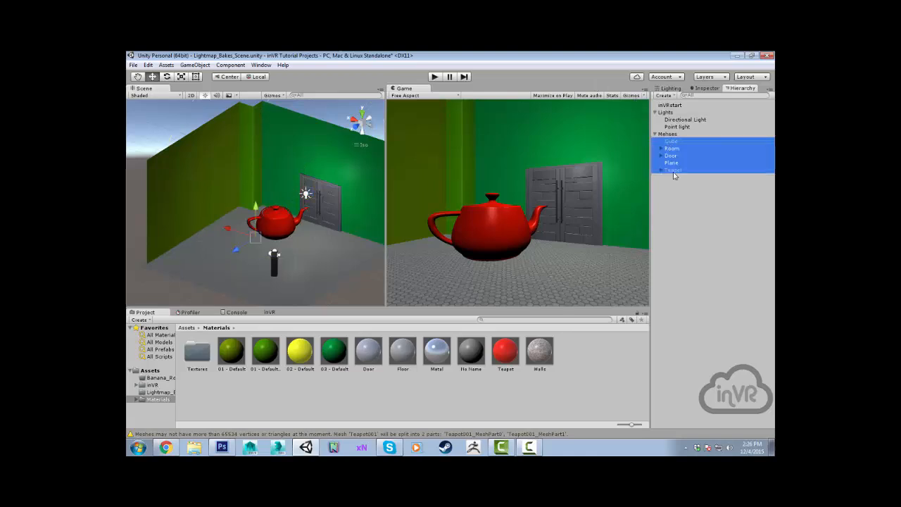
left_click(671, 90)
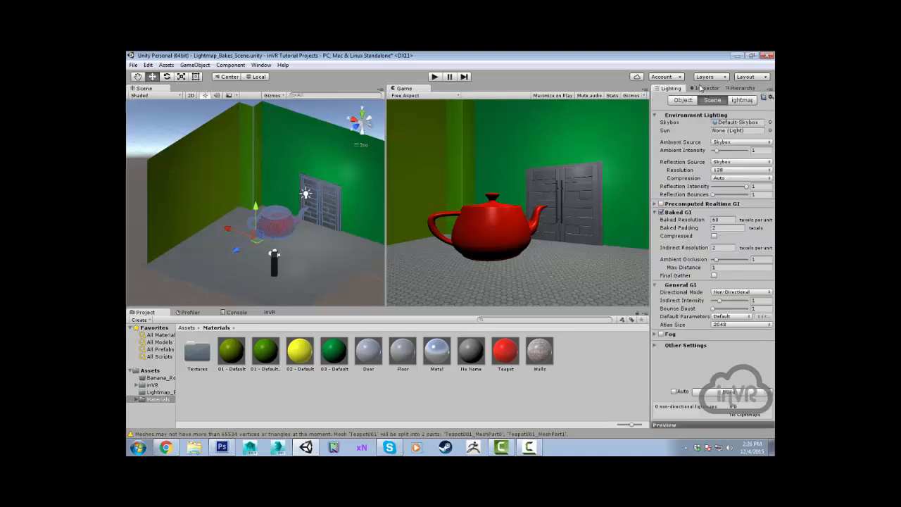
left_click(702, 90)
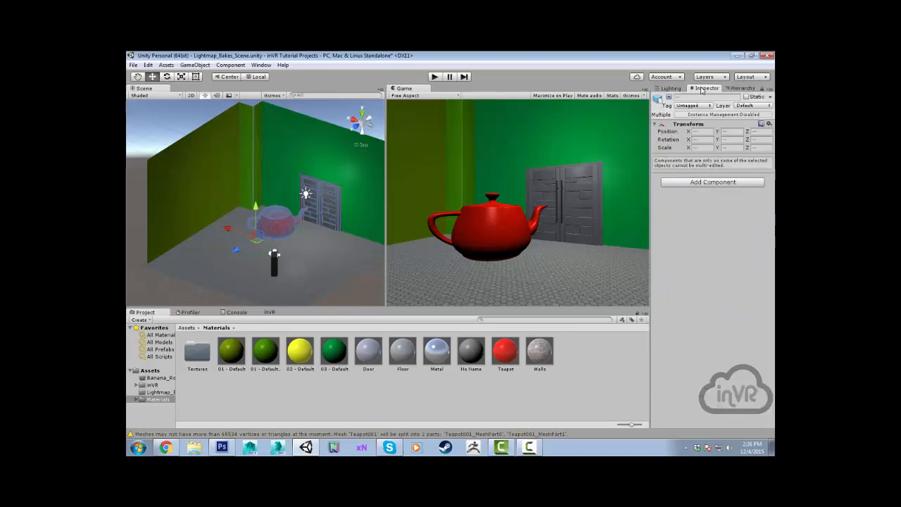
left_click(747, 97)
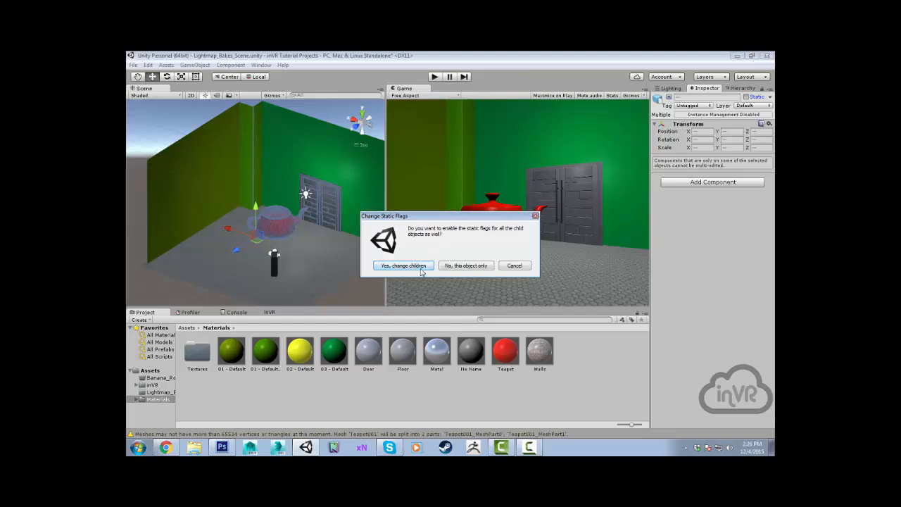
left_click(413, 266)
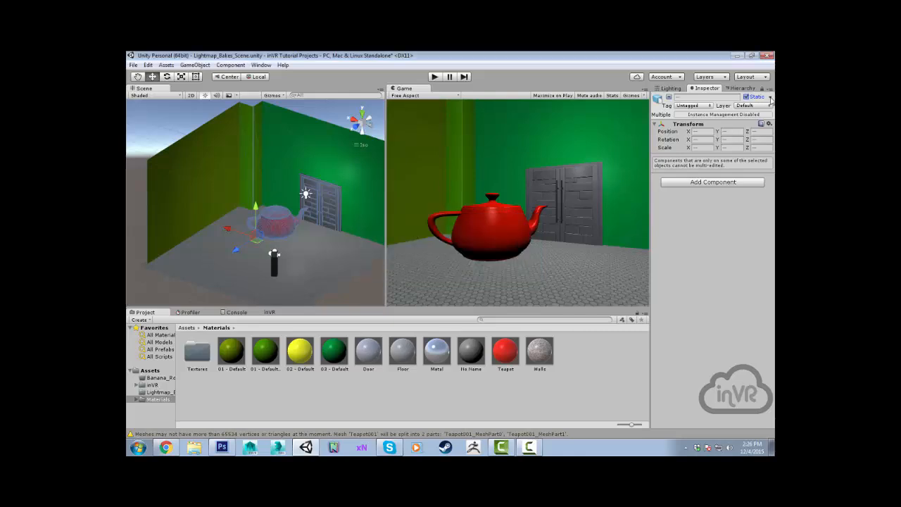
left_click(769, 98)
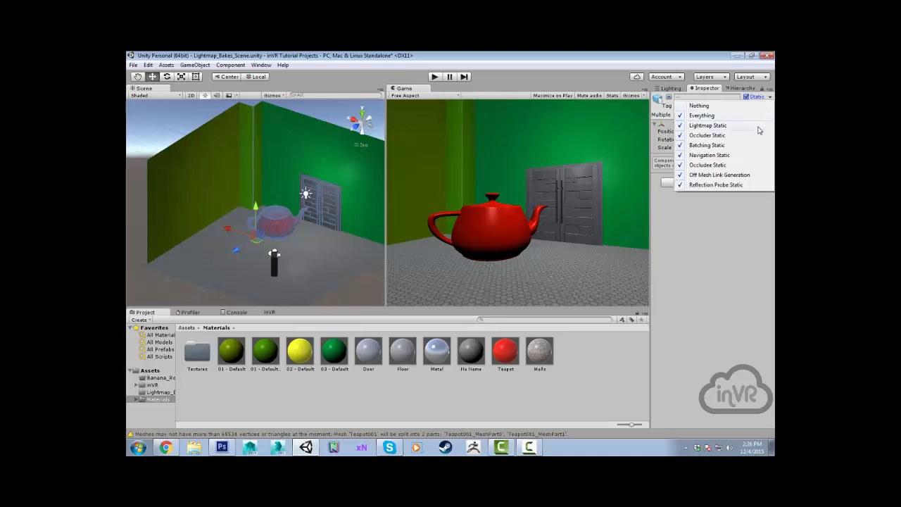
left_click(754, 215)
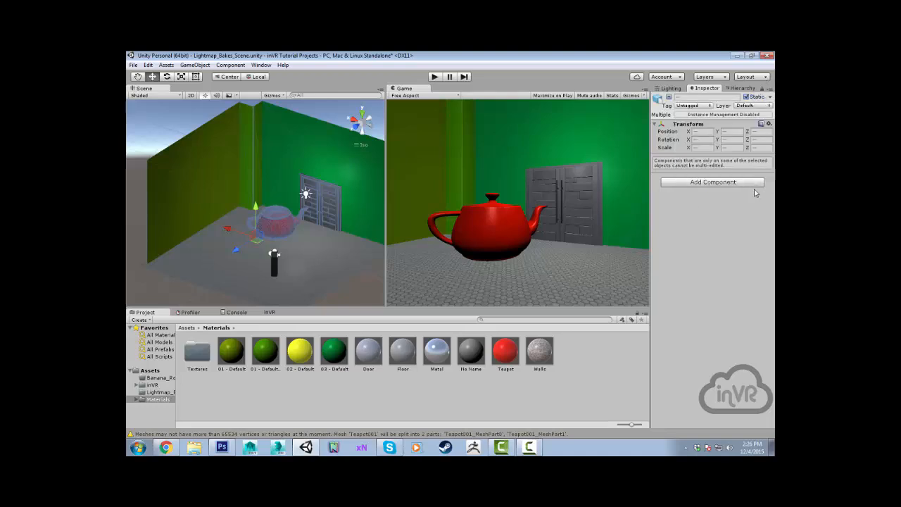
- Mark the Directional Light and Point light as Static and set their Baking mode to Baked
left_click(739, 88)
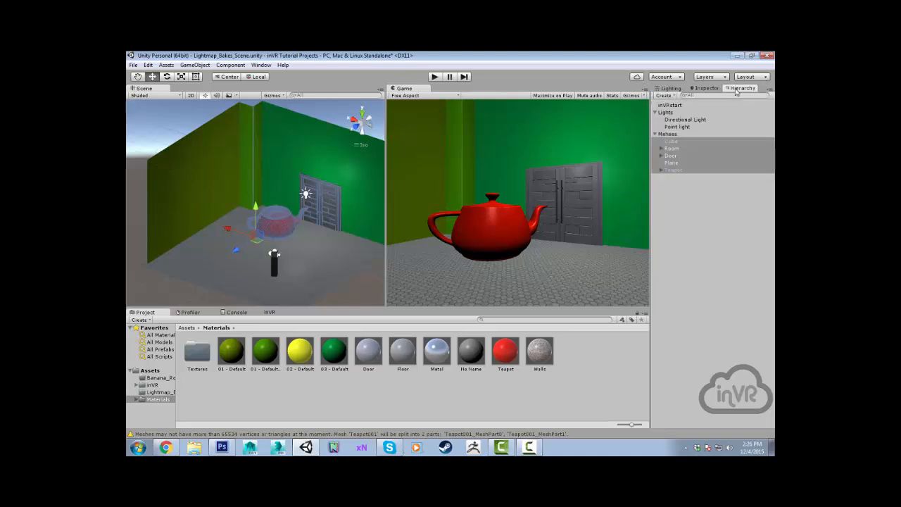
left_click(684, 120)
left_click(678, 126, "shift")
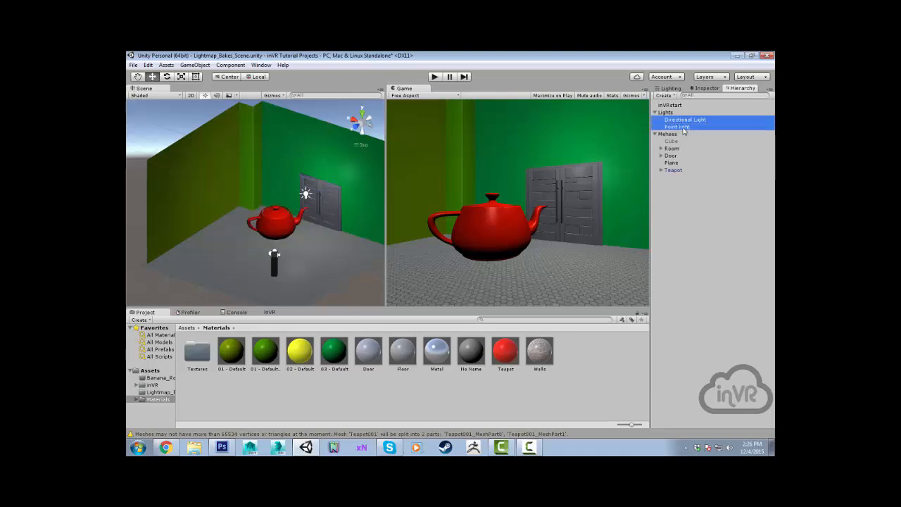
left_click(713, 91)
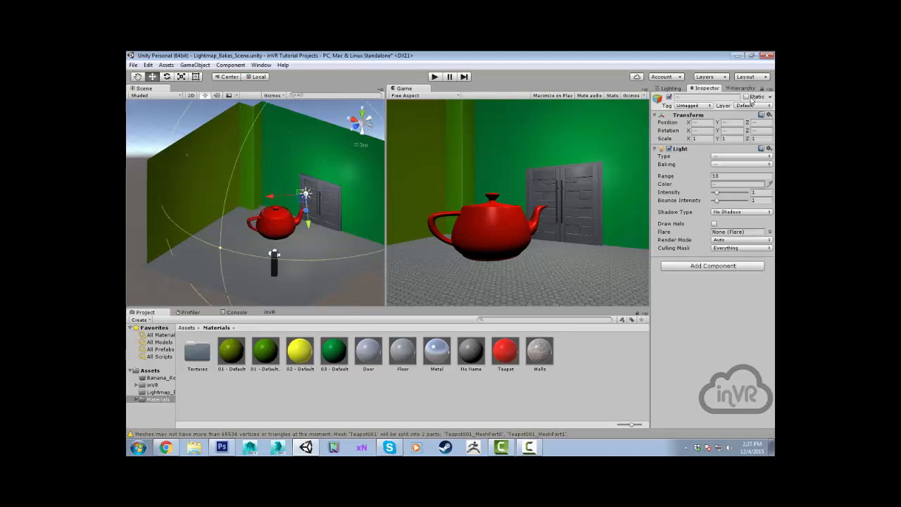
left_click(746, 97)
left_click(725, 166)
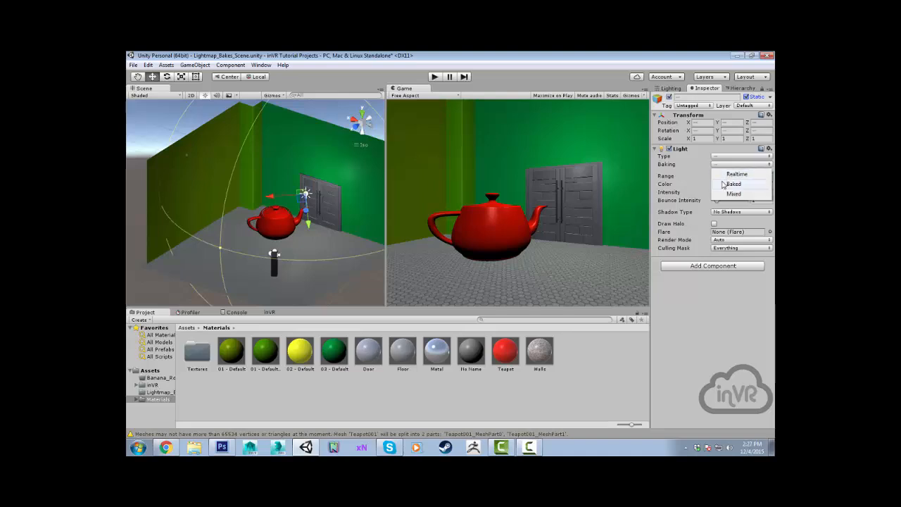
left_click(731, 183)
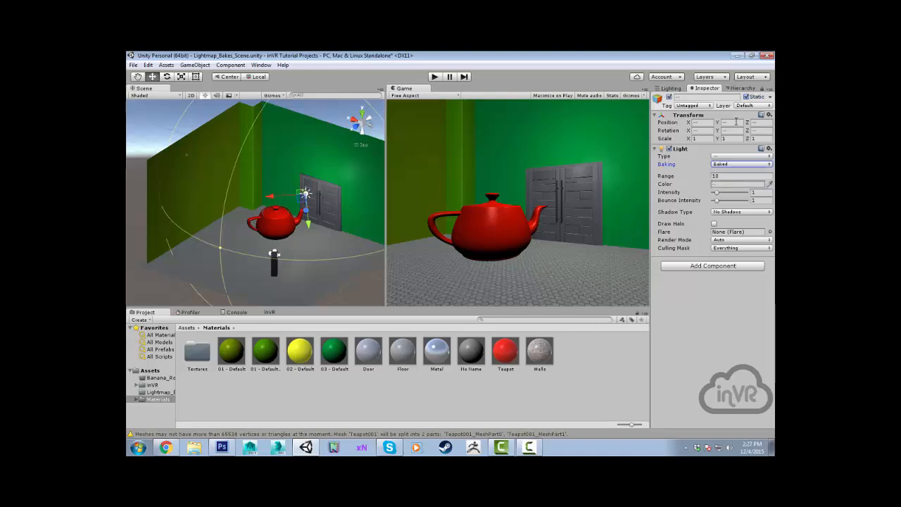
- Build the scene's lightmaps with the current lighting settings
left_click(740, 88)
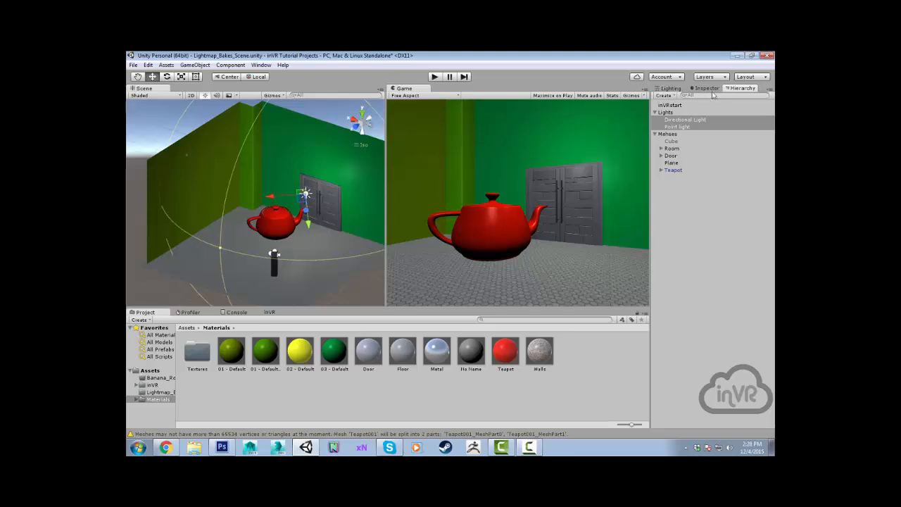
left_click(671, 89)
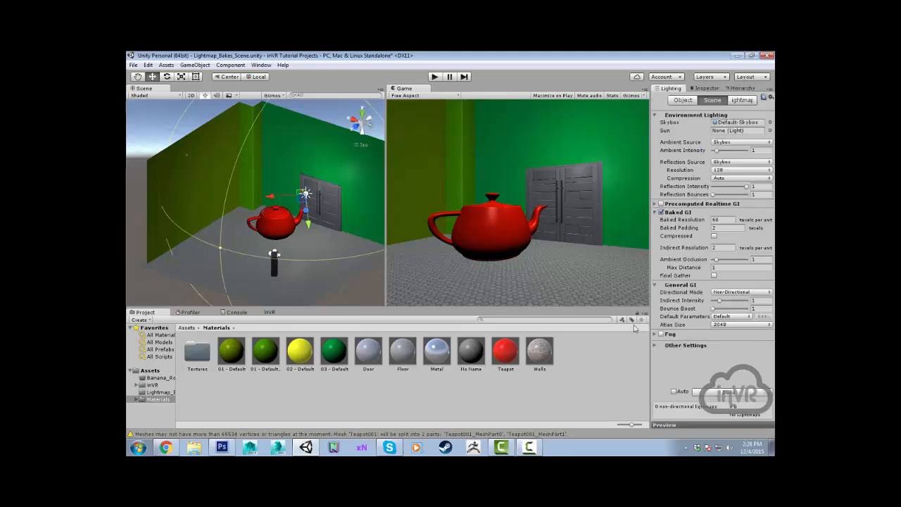
left_click(708, 392)
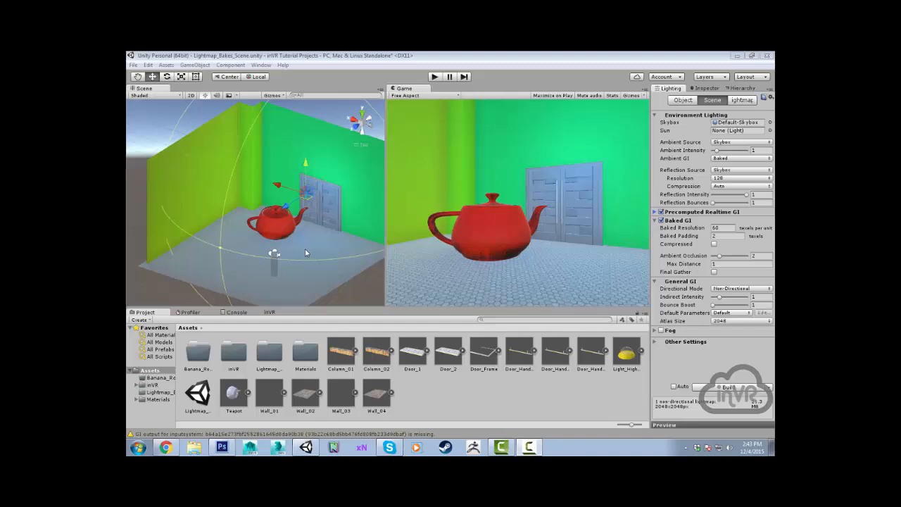
- Frame the teapot in the scene and examine the baked lighting on its body and lid up close from above
left_click(278, 232)
key("f")
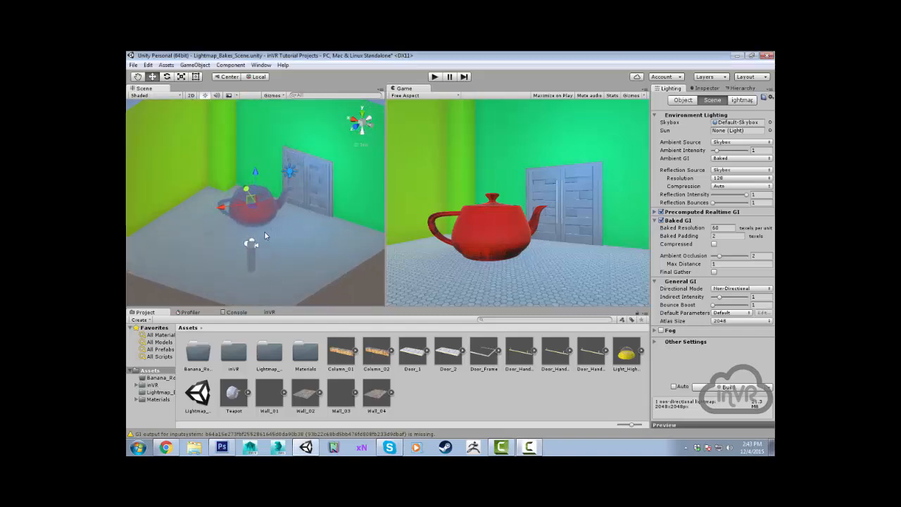
left_click_drag(246, 259, 289, 209, "alt")
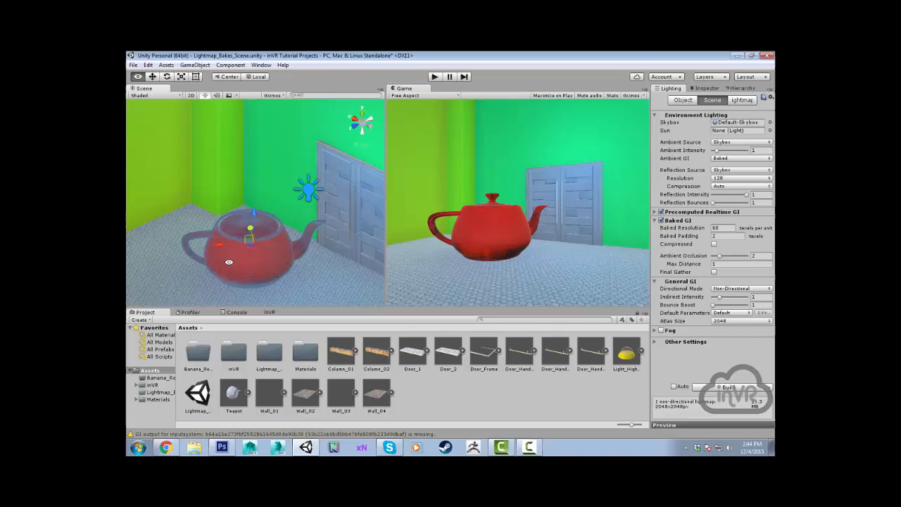
scroll(284, 254, "up", 3)
left_click(290, 217)
left_click_drag(290, 217, 269, 217, "alt")
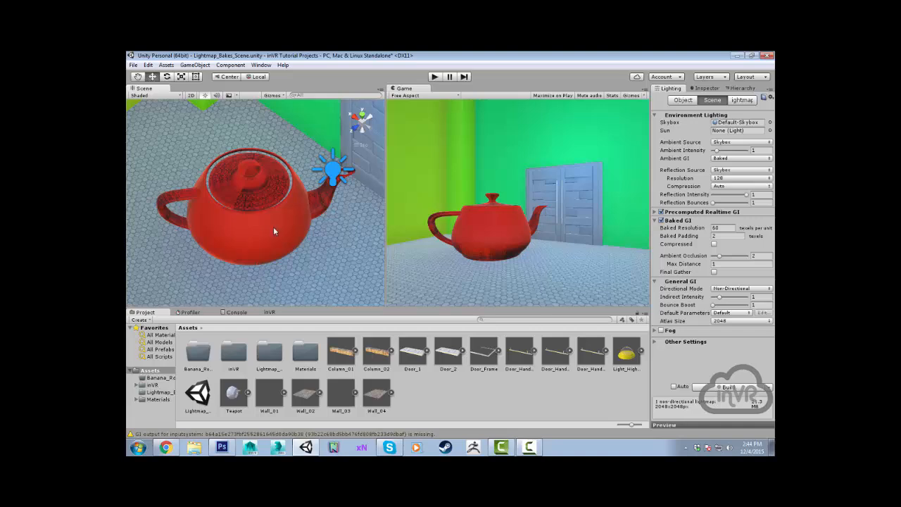
- Enable Generate Lightmap UVs in the Teapot model's import settings and apply the change
left_click(232, 394)
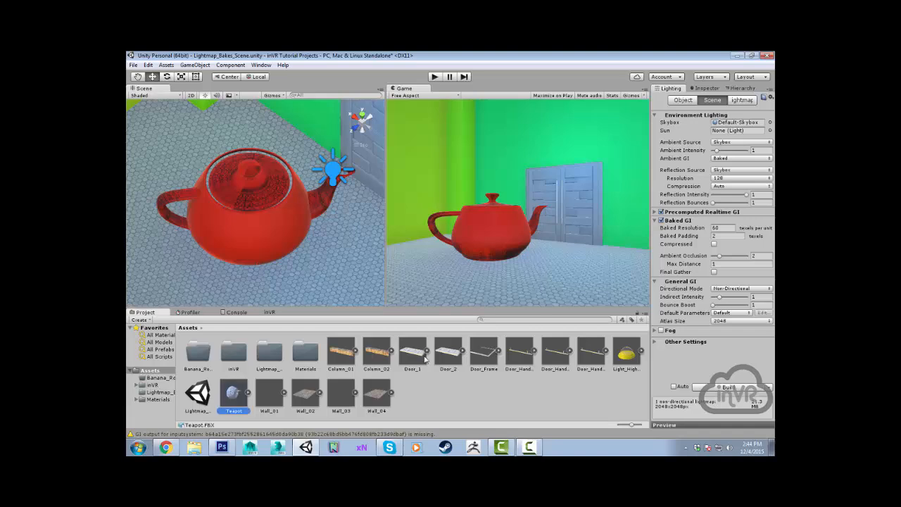
left_click(706, 87)
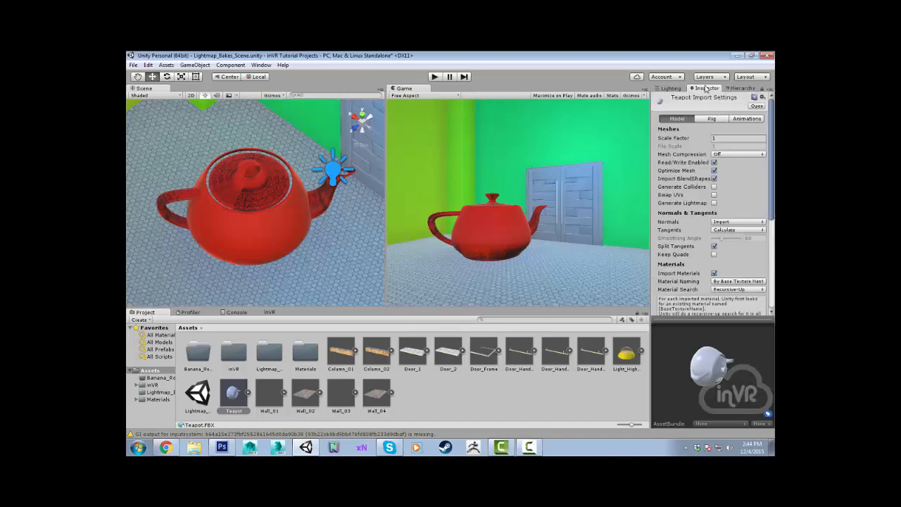
left_click(714, 203)
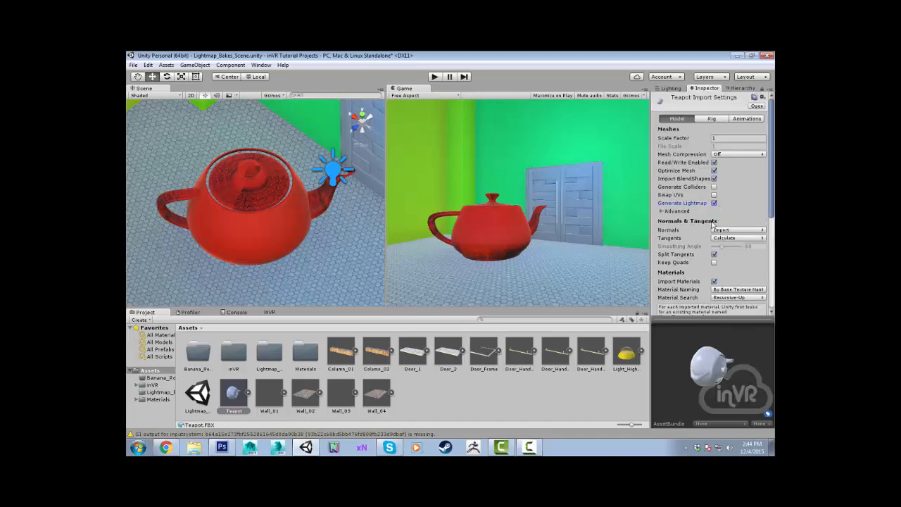
scroll(707, 232, "down", 5)
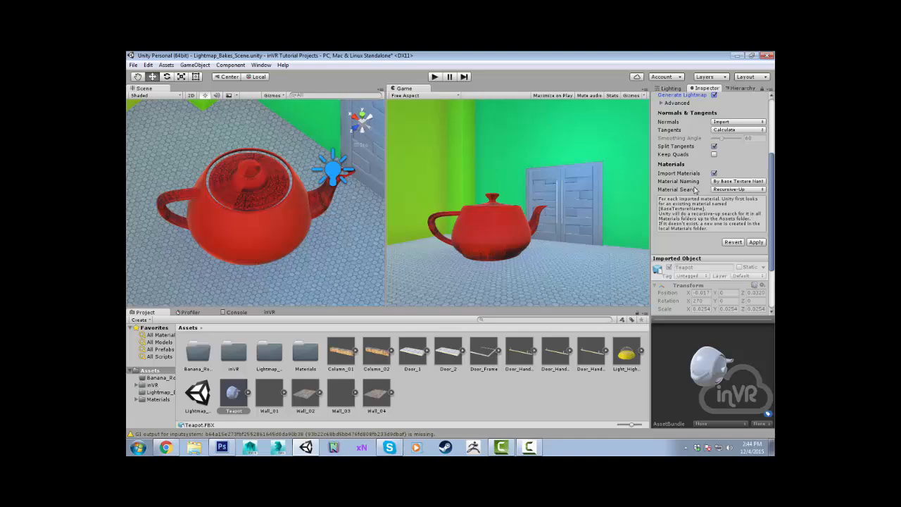
left_click(750, 243)
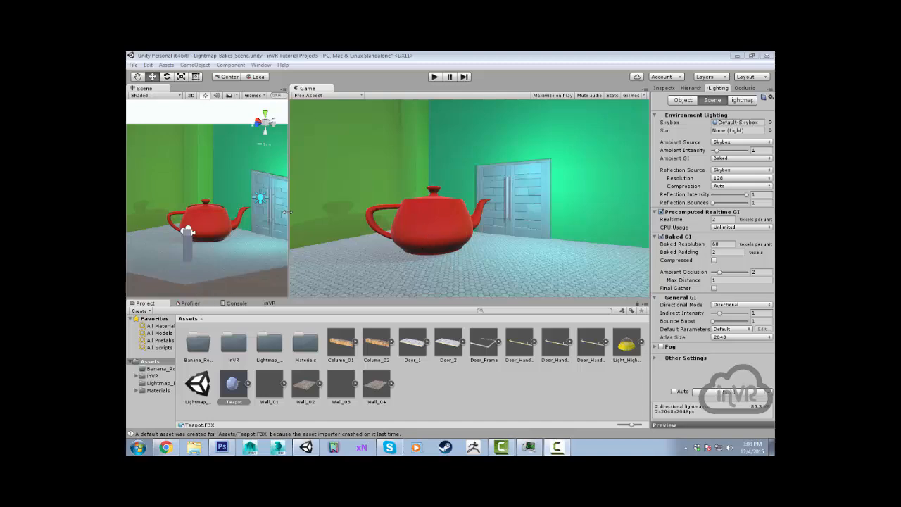
- Enlarge the Scene view, frame the teapot to examine its rebaked lighting up close, and widen the Game view to check it there
left_click_drag(288, 212, 504, 218)
left_click_drag(386, 232, 464, 245, "alt")
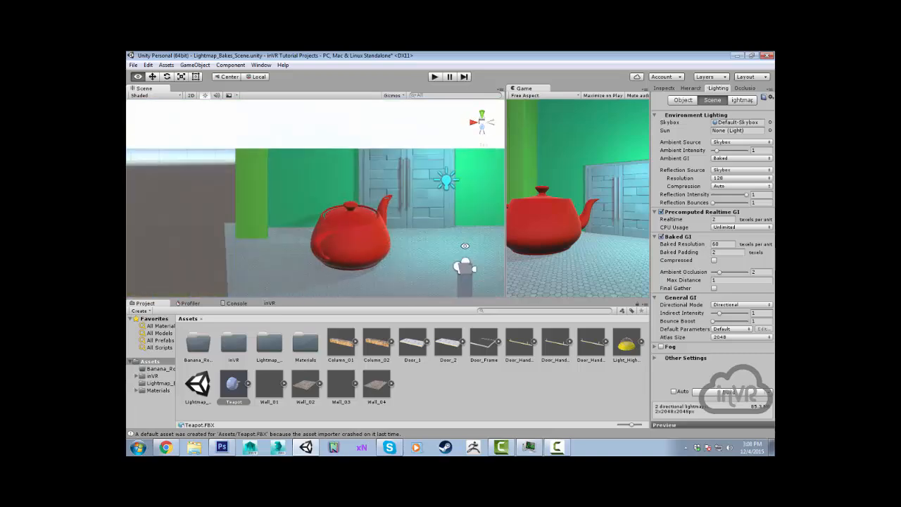
left_click(360, 245)
key("f")
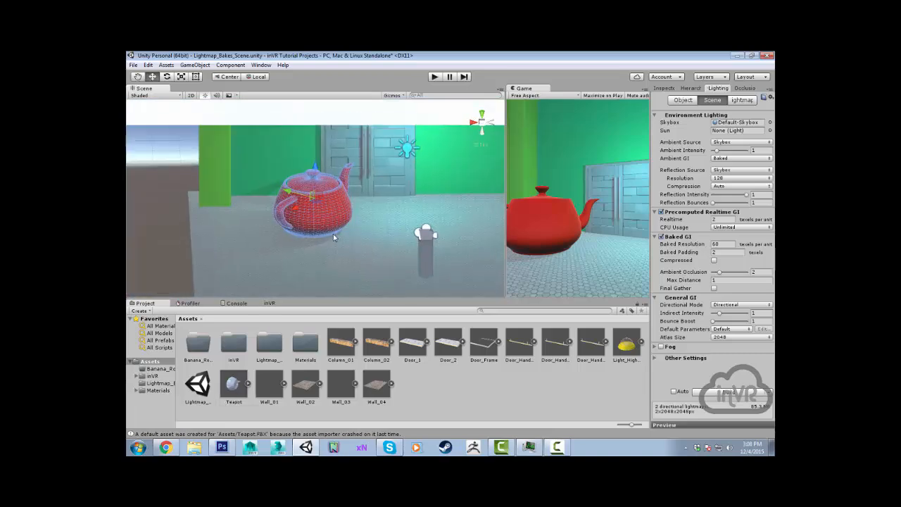
left_click_drag(333, 233, 352, 200, "alt")
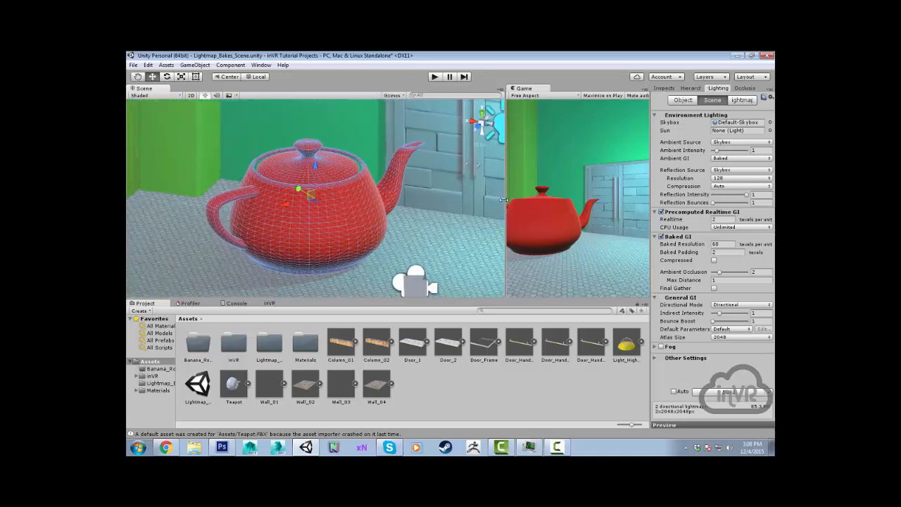
left_click_drag(504, 200, 238, 211)
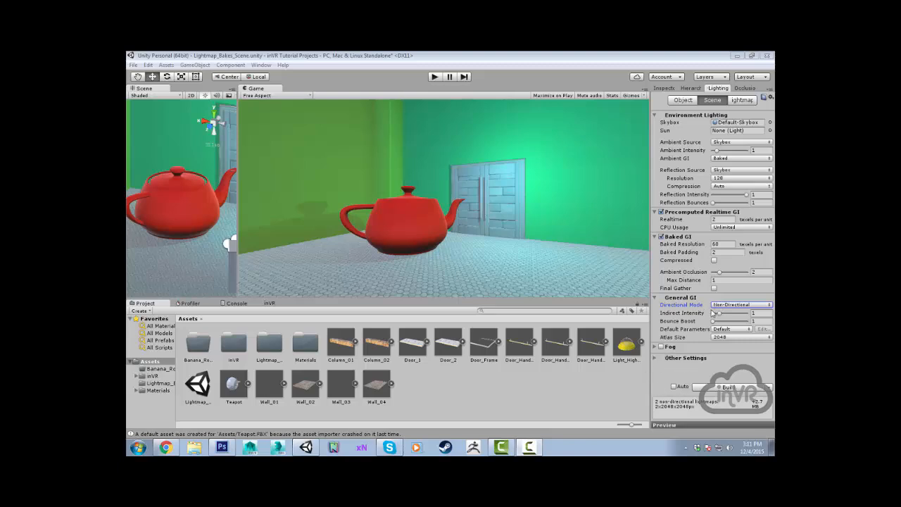
- Review the lightmap Directional Mode options and display the rendering statistics over the Game view
left_click(722, 306)
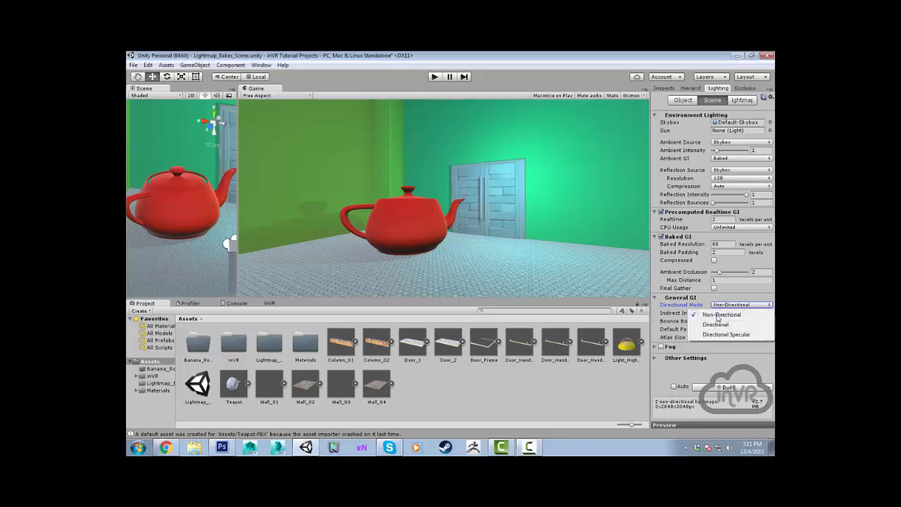
left_click(645, 304)
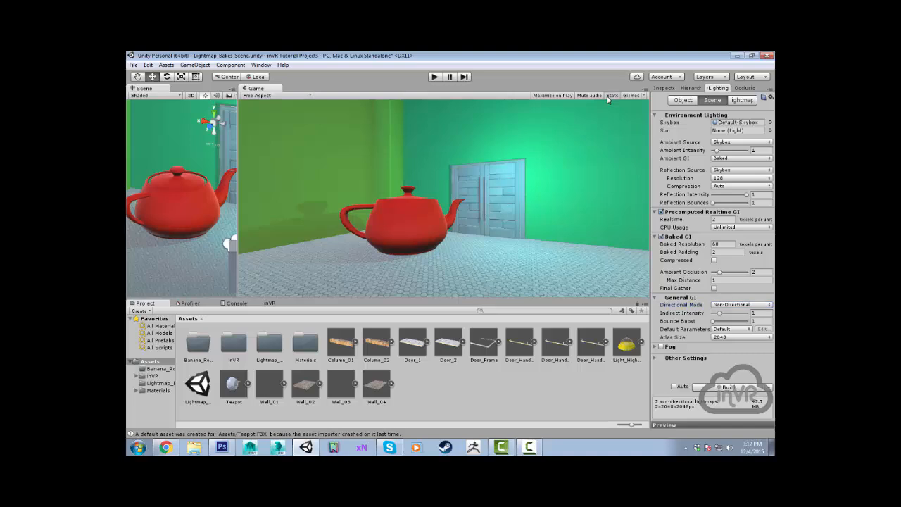
left_click(610, 96)
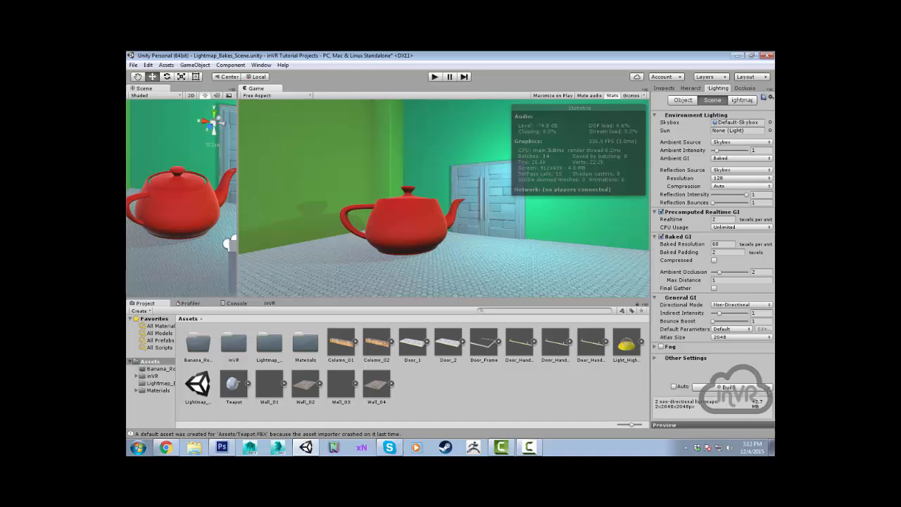
- Clear the scene's baked lighting data, compare the rendering statistics without lightmaps, and hide the statistics overlay
left_click(768, 387)
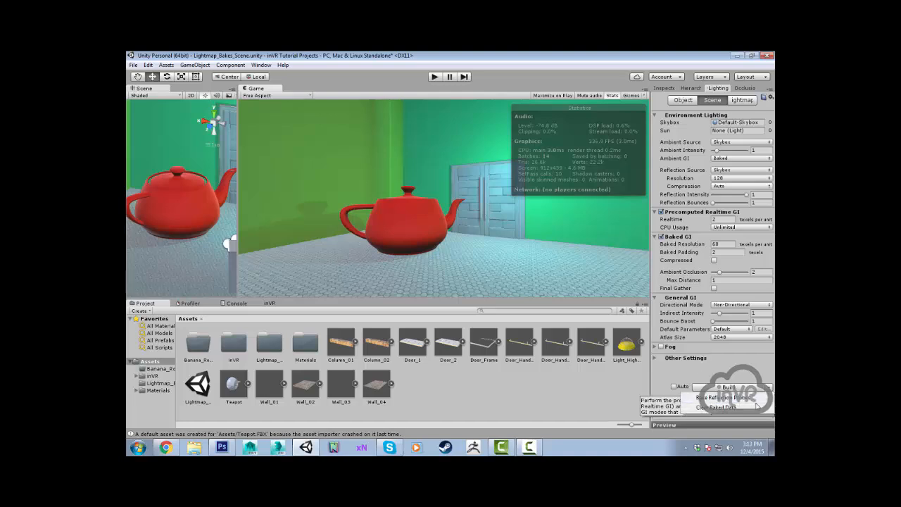
left_click(757, 406)
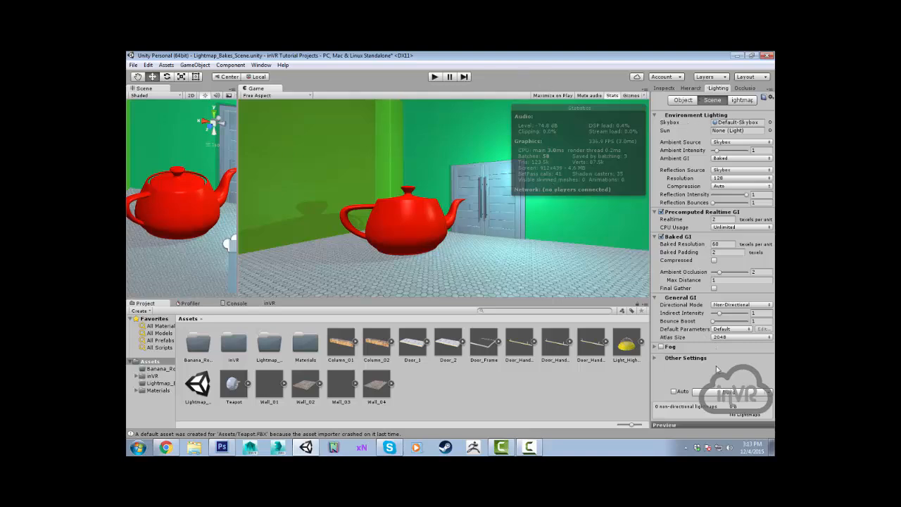
left_click(612, 95)
left_click(531, 448)
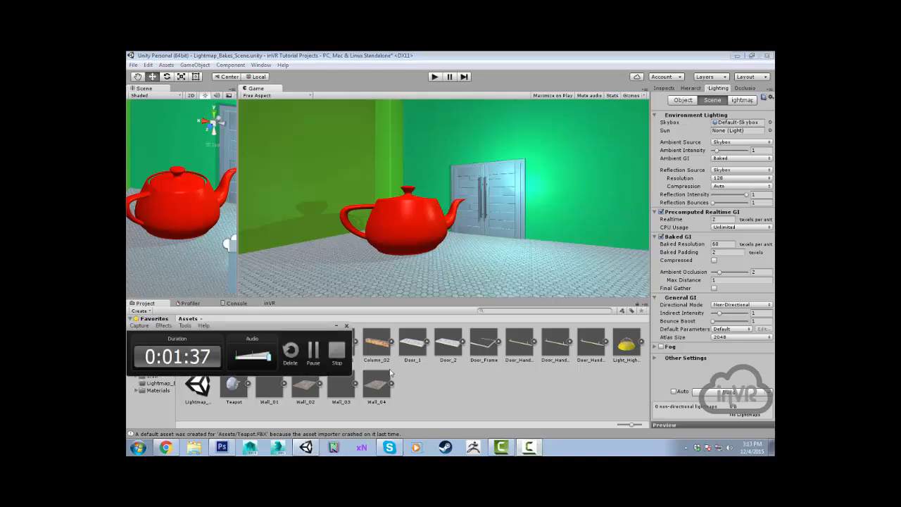